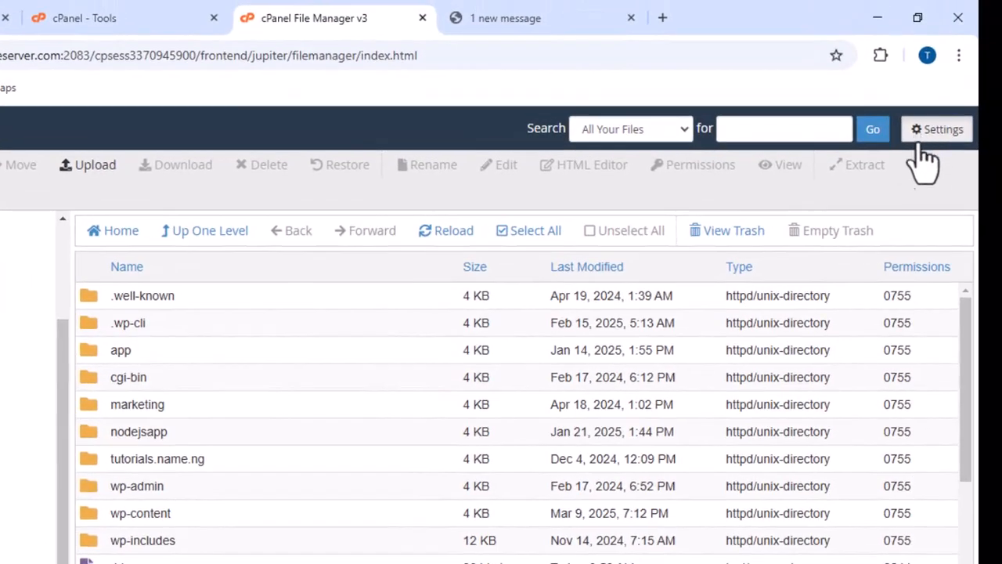
Save the File Manager preferences with Web Root as the default directory and hidden dotfiles shown.
left_click(932, 125)
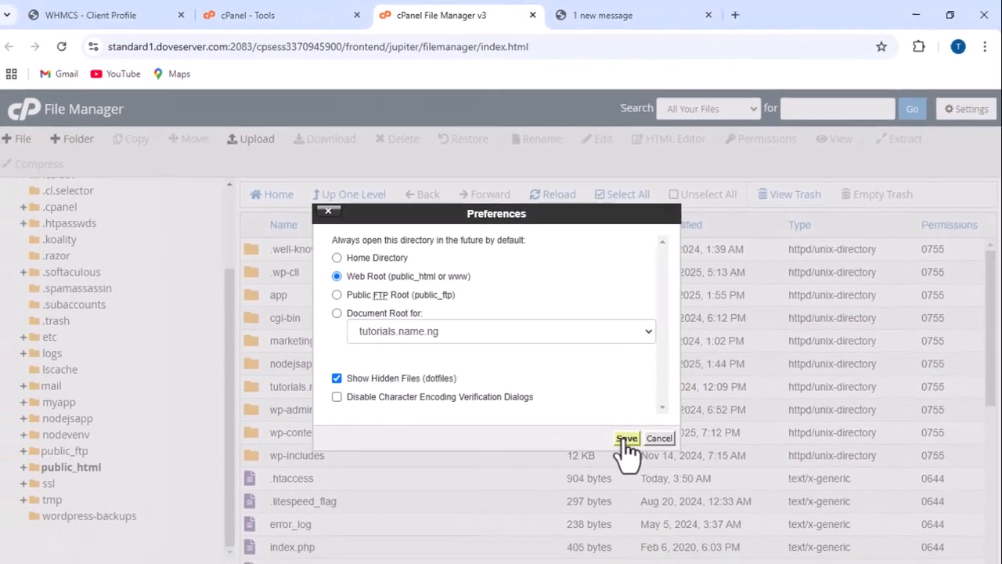
left_click(534, 520)
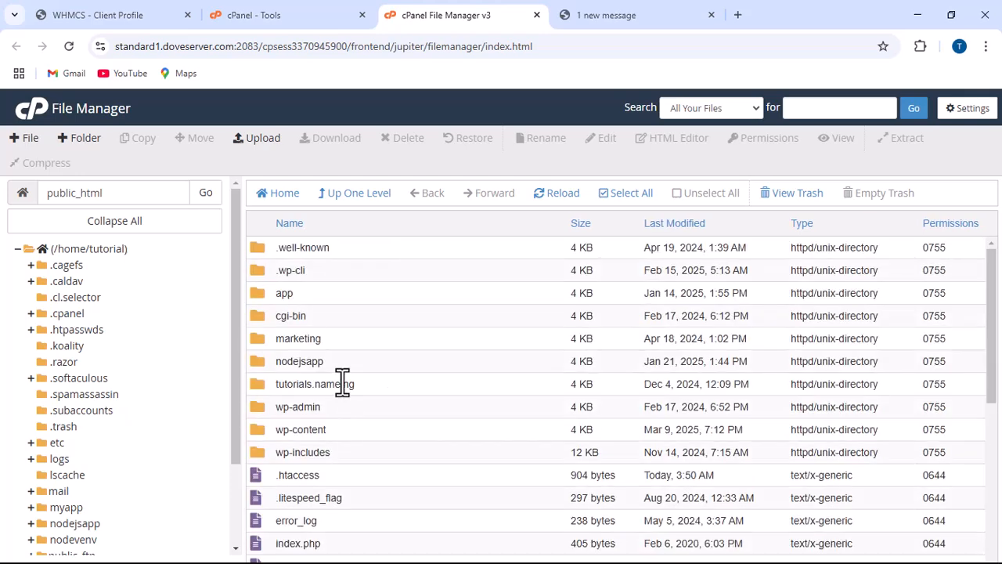
Rename the .htaccess file in public_html to .htaccess-bk.
scroll(332, 396, "down", 1)
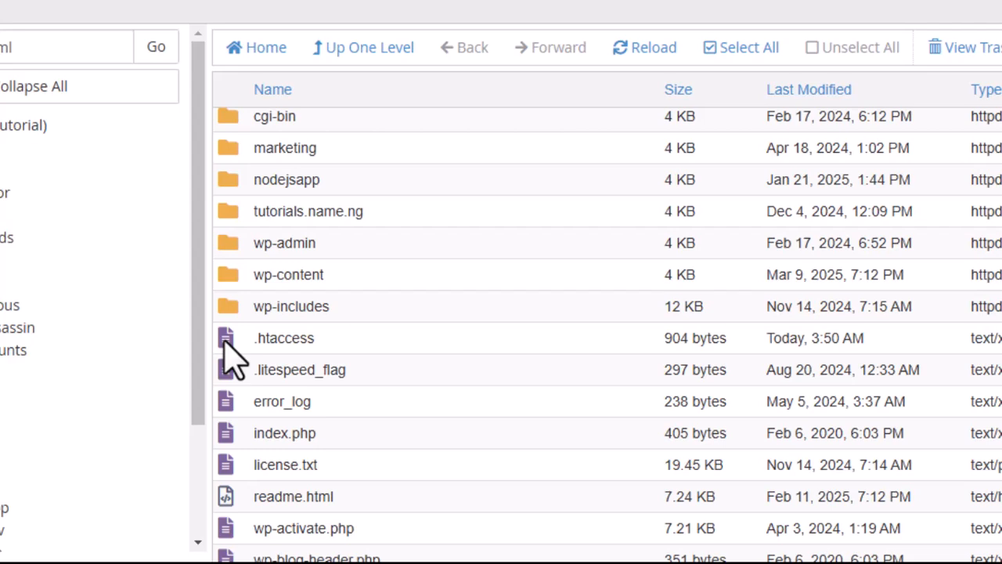
right_click(227, 346)
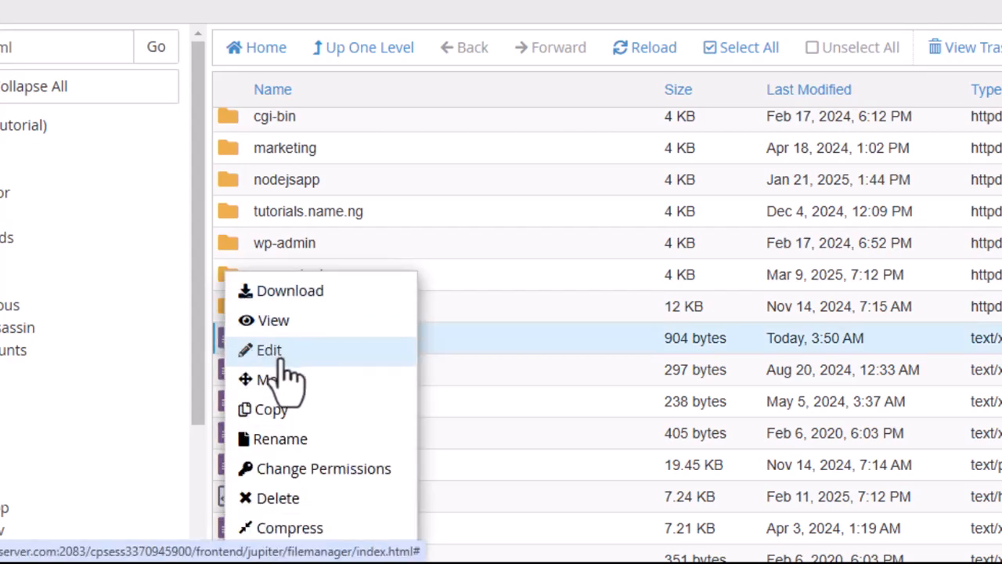
left_click(290, 441)
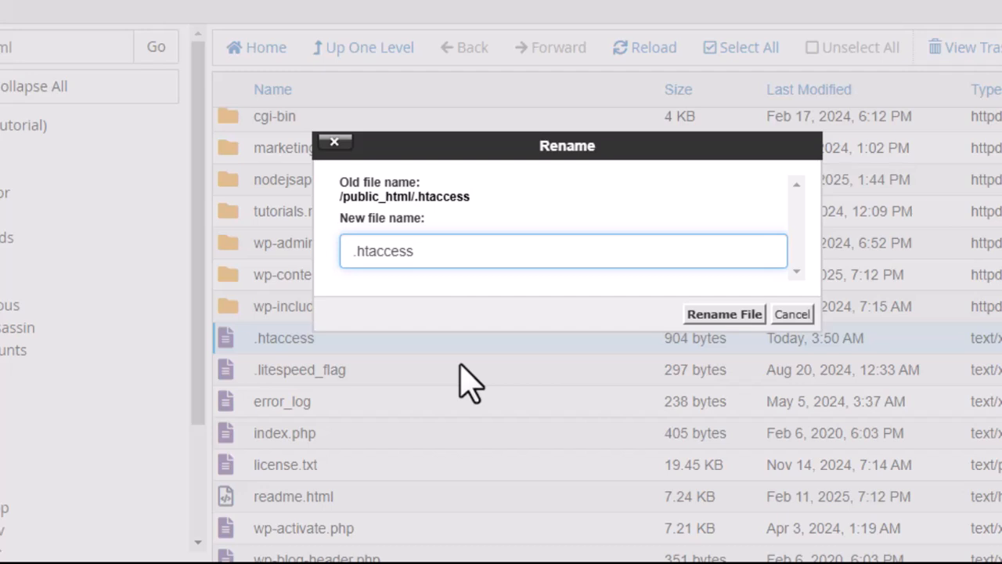
type("-bk")
left_click(719, 321)
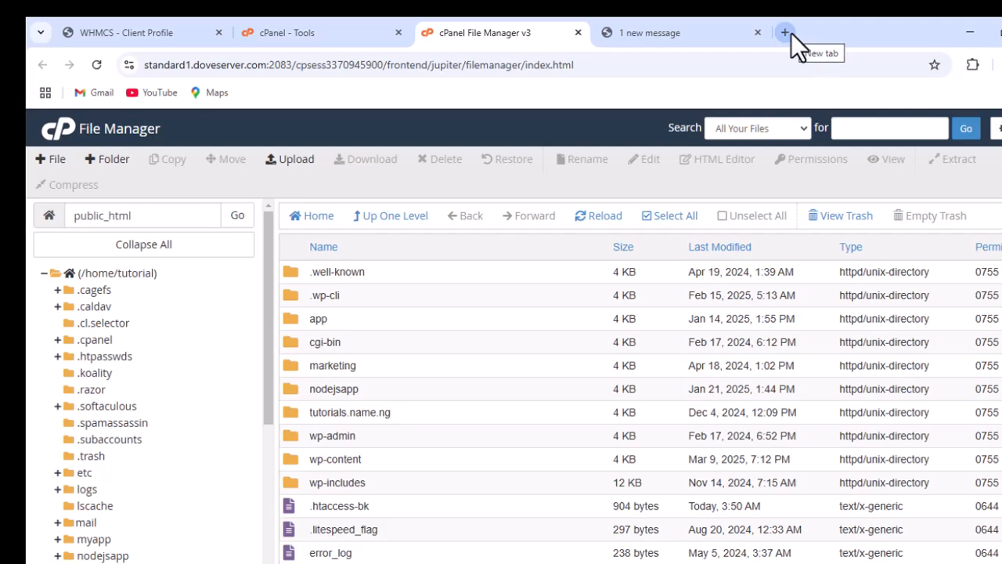
Open a new blank browser tab ready for a web address.
left_click(790, 34)
left_click(686, 60)
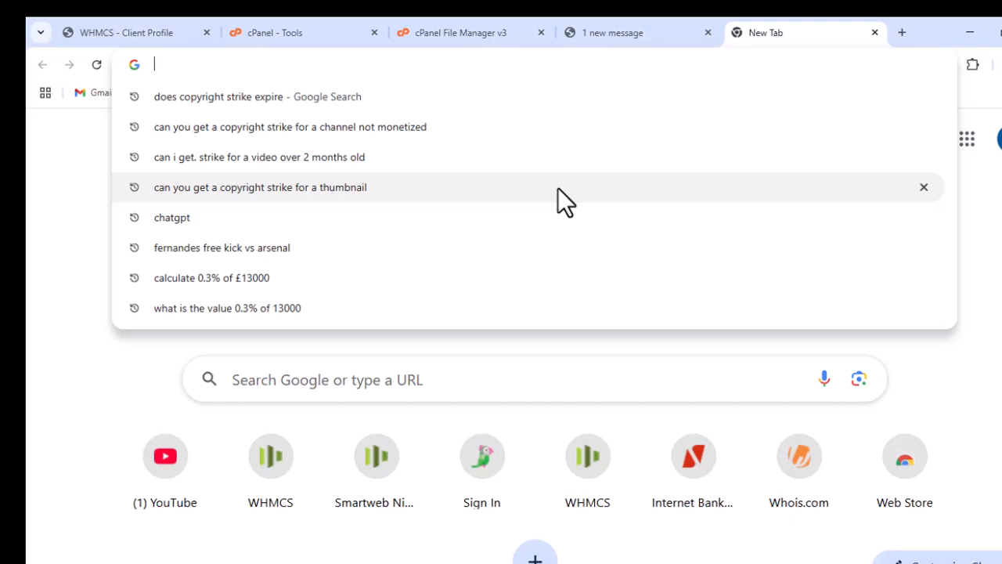
Go back to the cPanel tools, open the MultiPHP INI Editor and load the PHP settings for tutorials.name.ng.
left_click(296, 27)
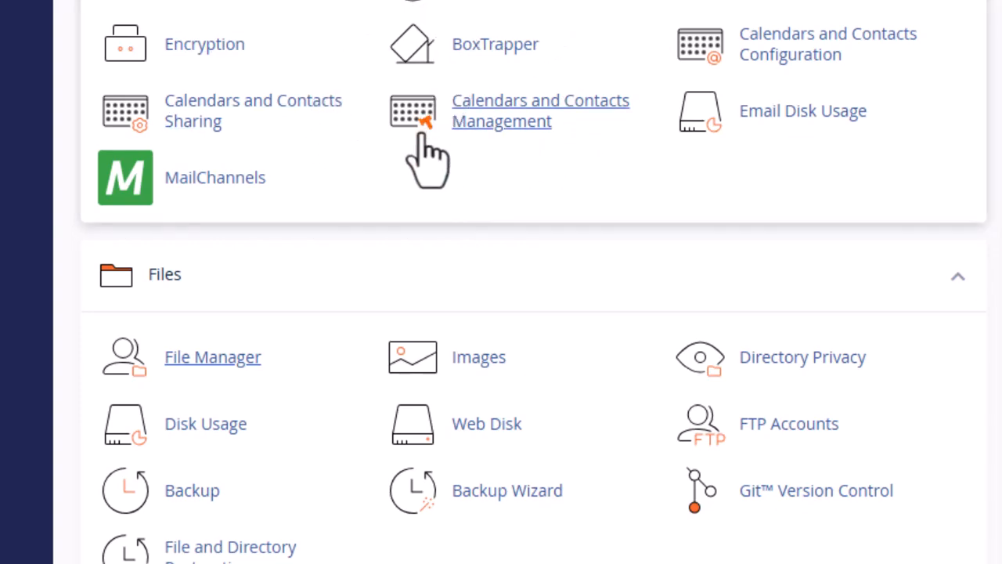
scroll(513, 184, "down", 1)
scroll(524, 196, "down", 7)
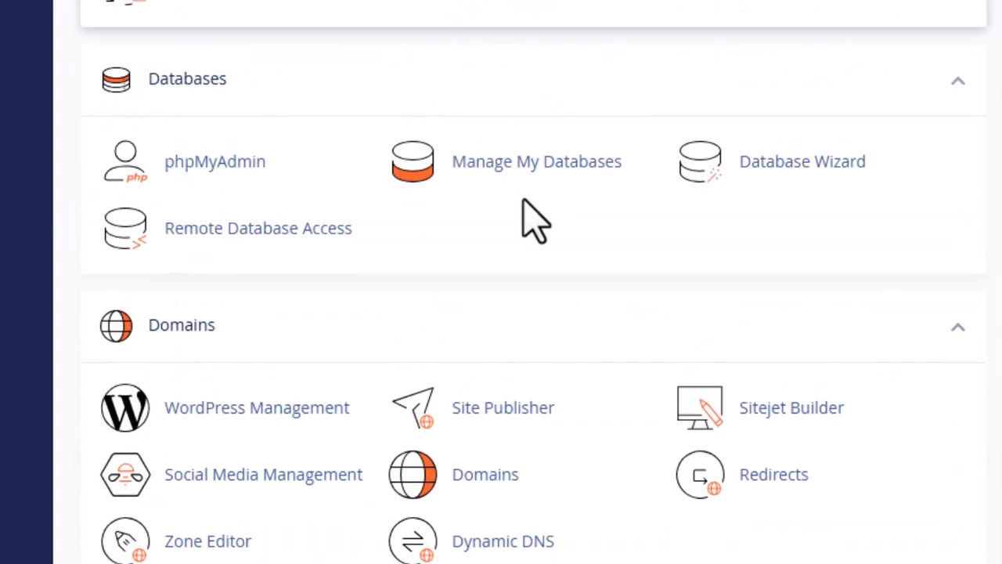
scroll(552, 205, "down", 2)
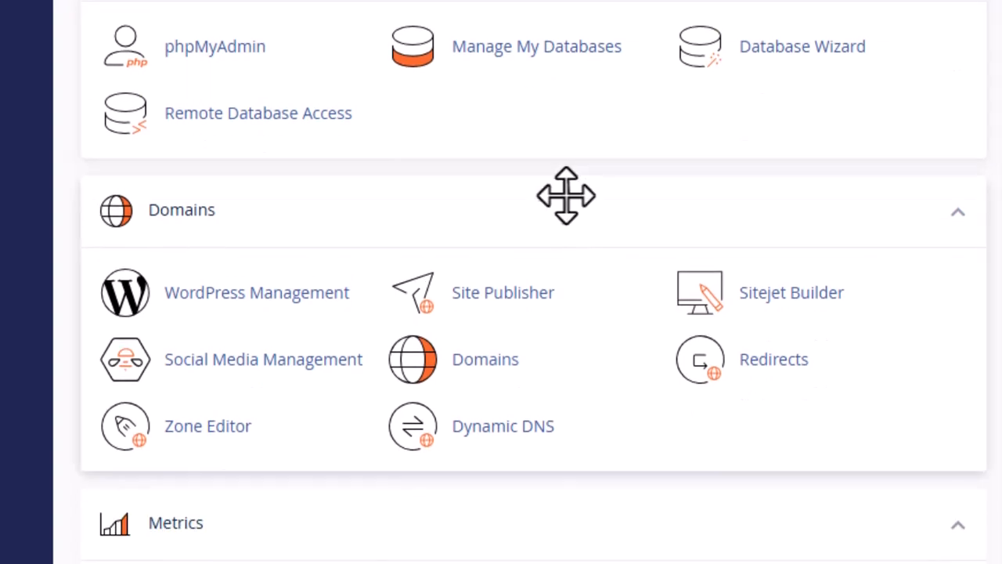
scroll(578, 196, "up", 3)
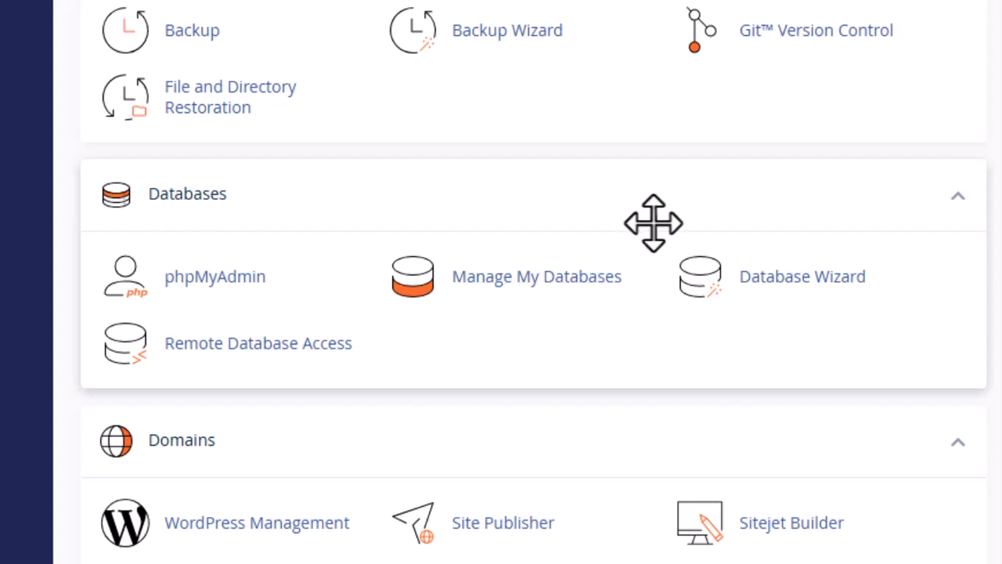
scroll(577, 258, "down", 3)
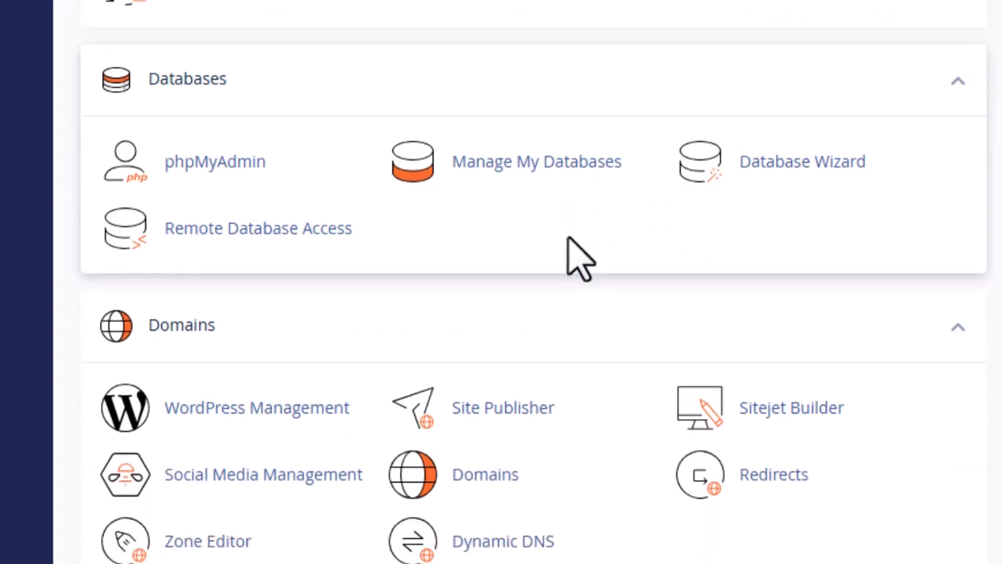
scroll(568, 245, "down", 12)
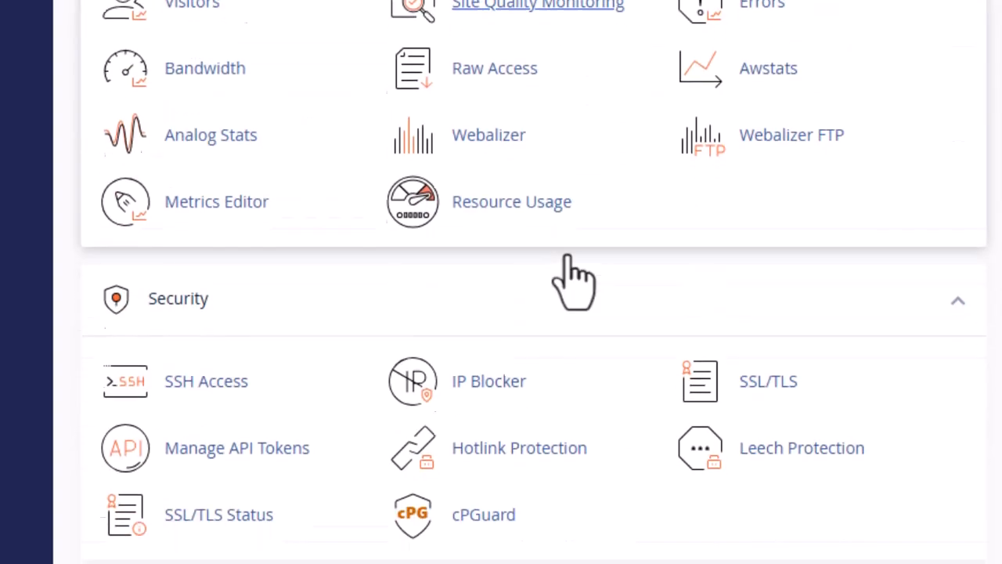
scroll(568, 267, "down", 5)
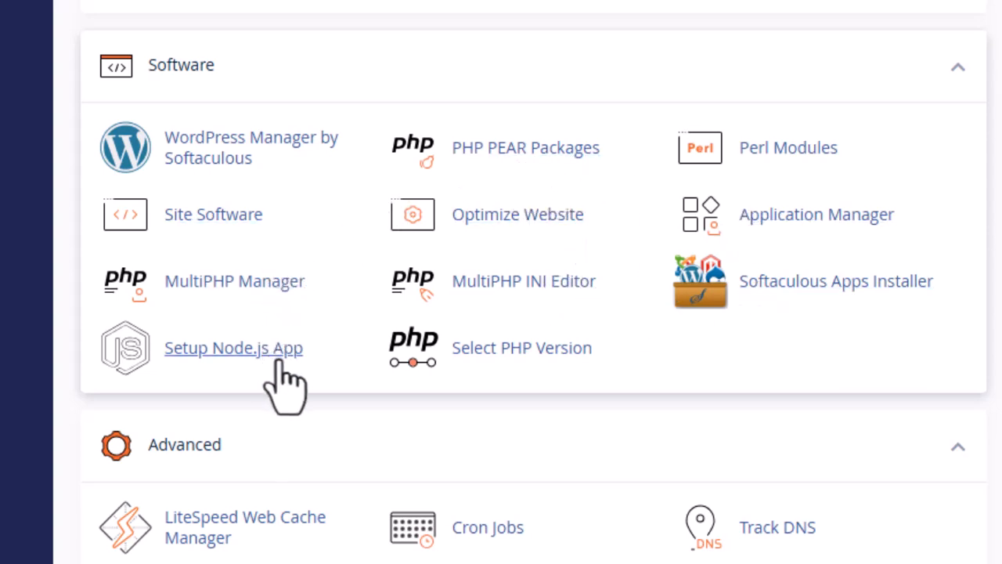
left_click(546, 288)
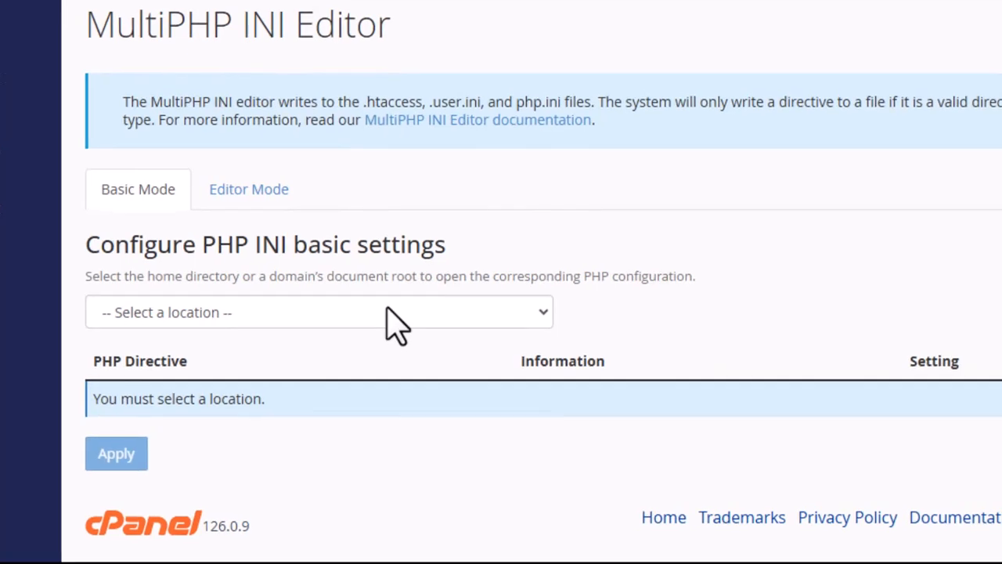
left_click(396, 319)
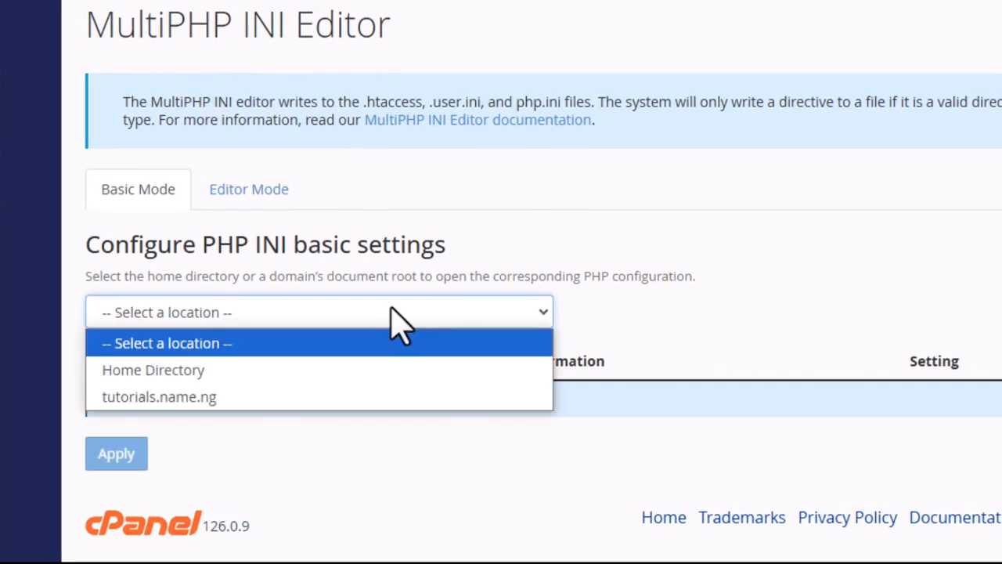
left_click(217, 407)
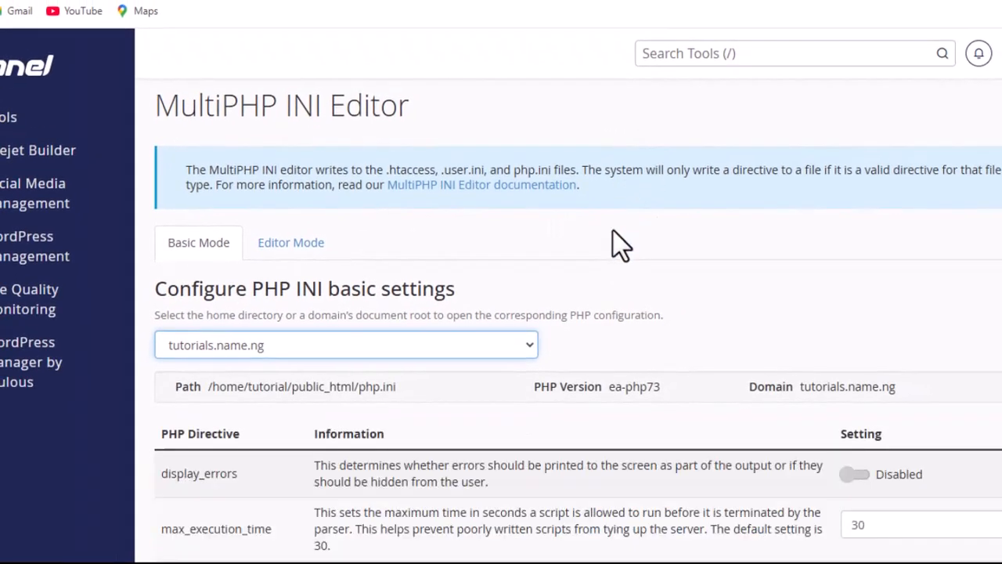
Set the memory_limit PHP directive to 512M and apply the configuration.
scroll(619, 245, "down", 3)
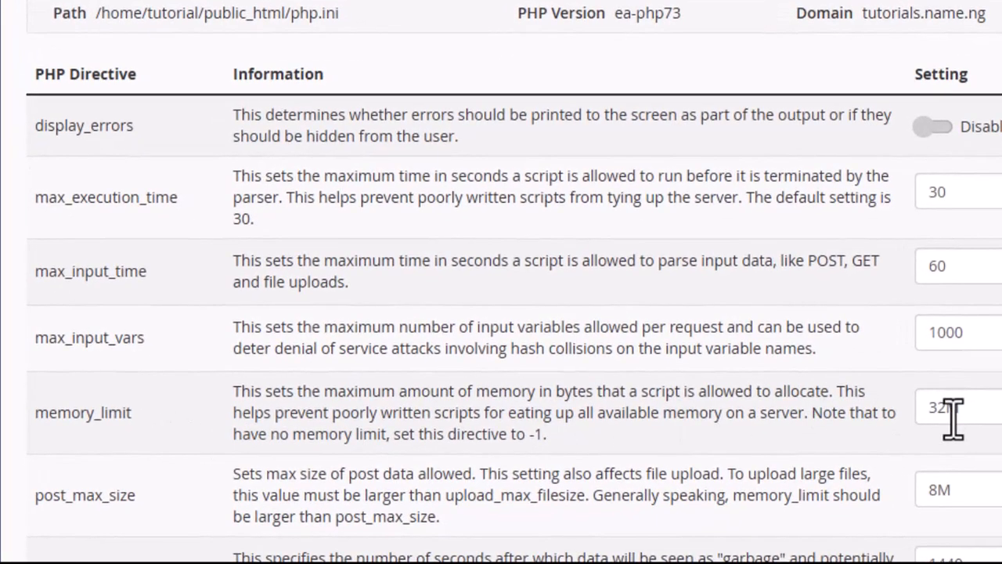
left_click_drag(948, 416, 925, 417)
type("512")
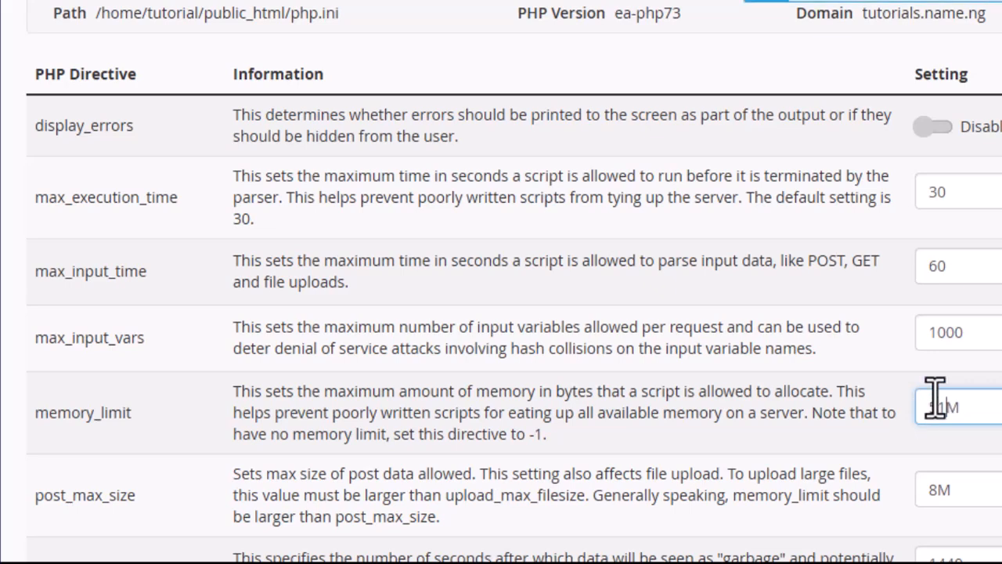
scroll(928, 157, "down", 5)
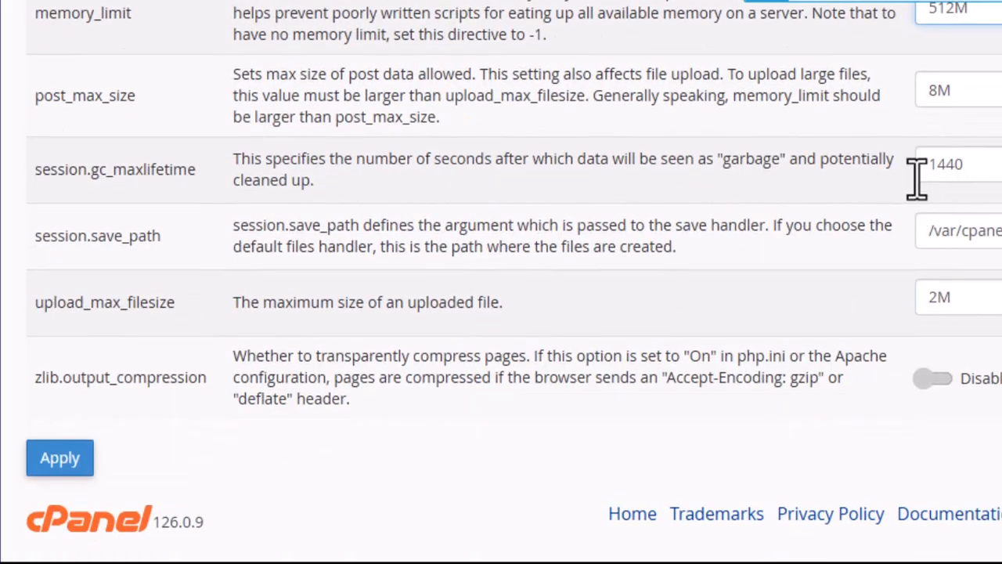
left_click(61, 460)
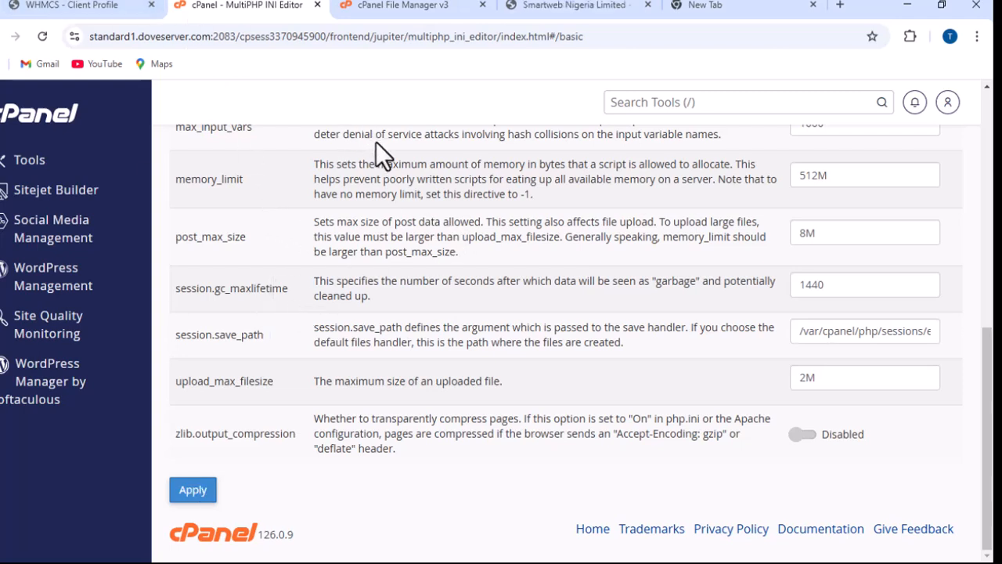
Return to the cPanel tools overview, launch File Manager and open the wp-content folder in public_html.
scroll(163, 208, "up", 4)
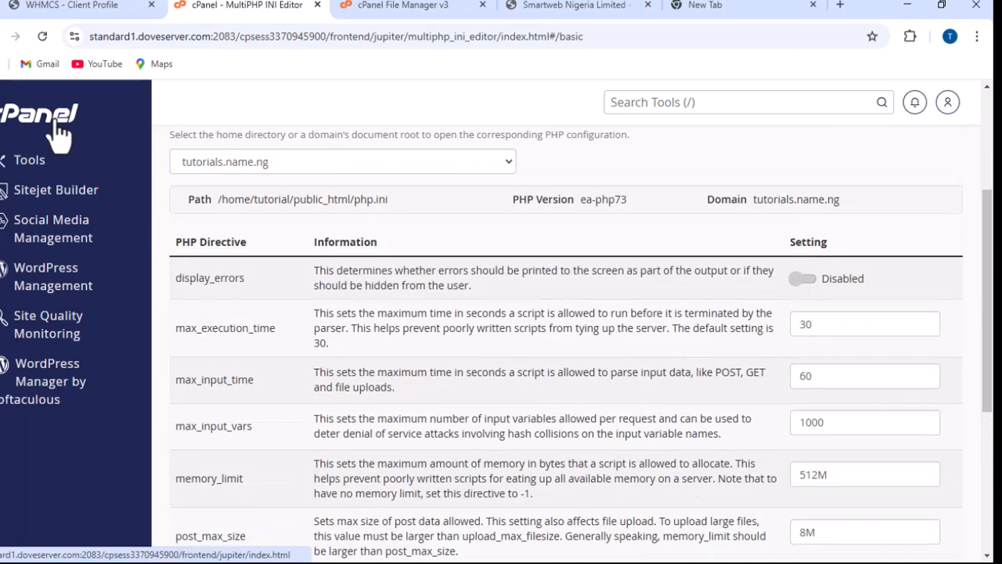
left_click(56, 124)
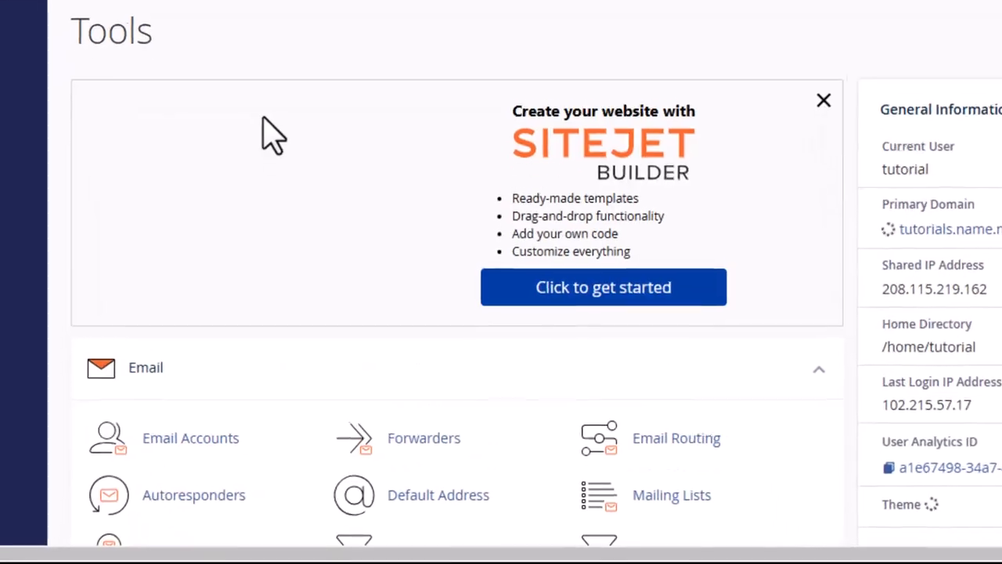
scroll(338, 177, "down", 2)
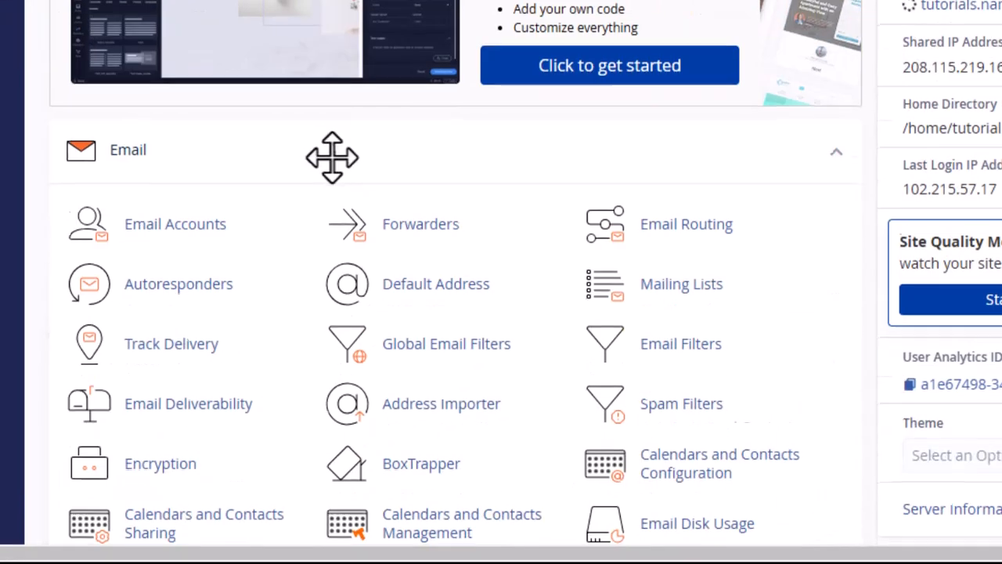
scroll(332, 156, "down", 3)
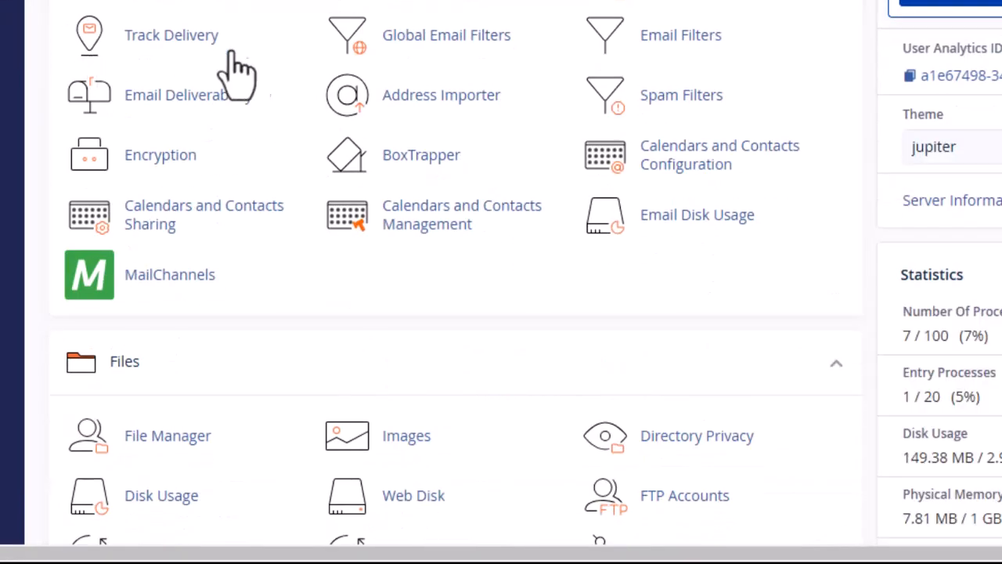
scroll(384, 179, "down", 4)
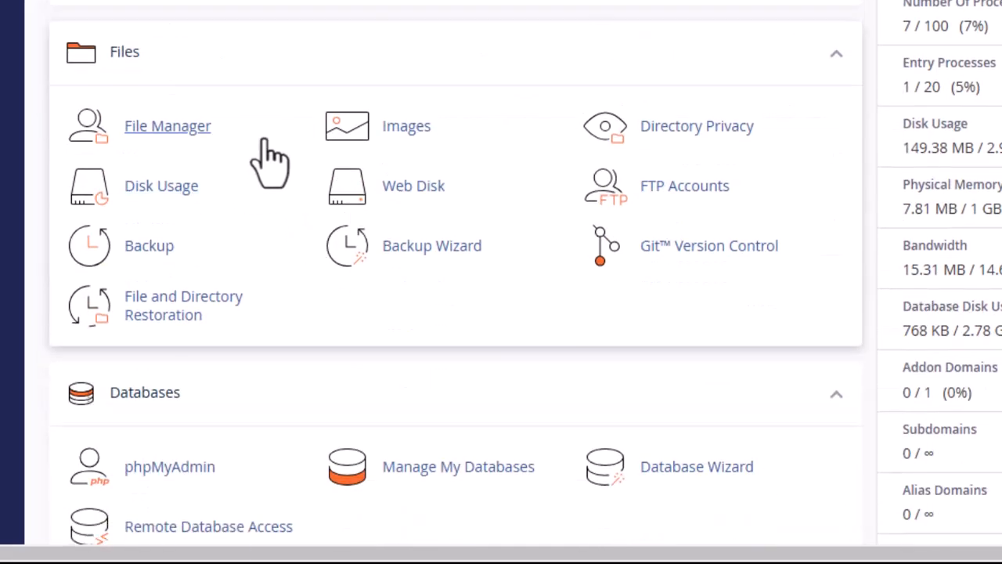
left_click(162, 133)
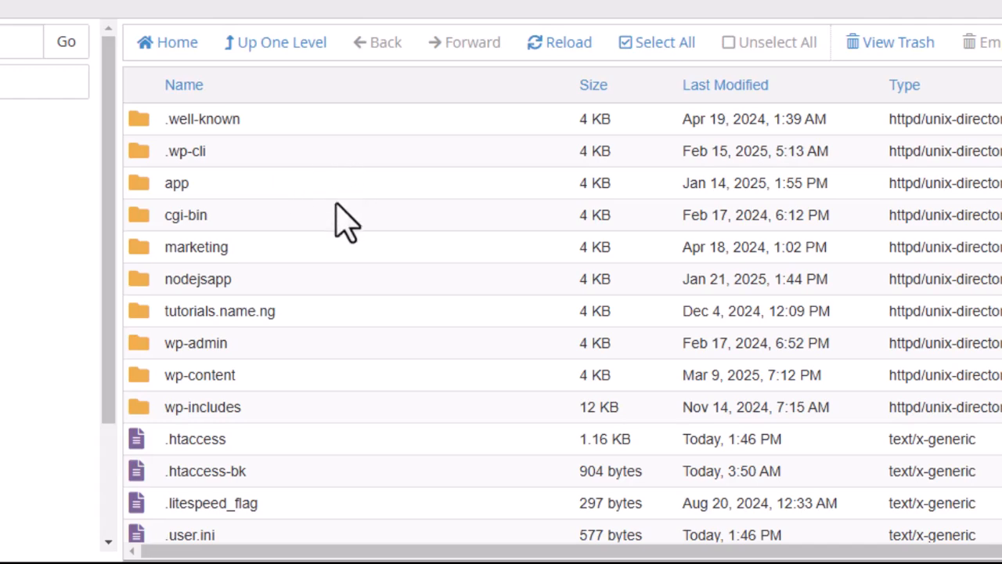
scroll(283, 224, "down", 3)
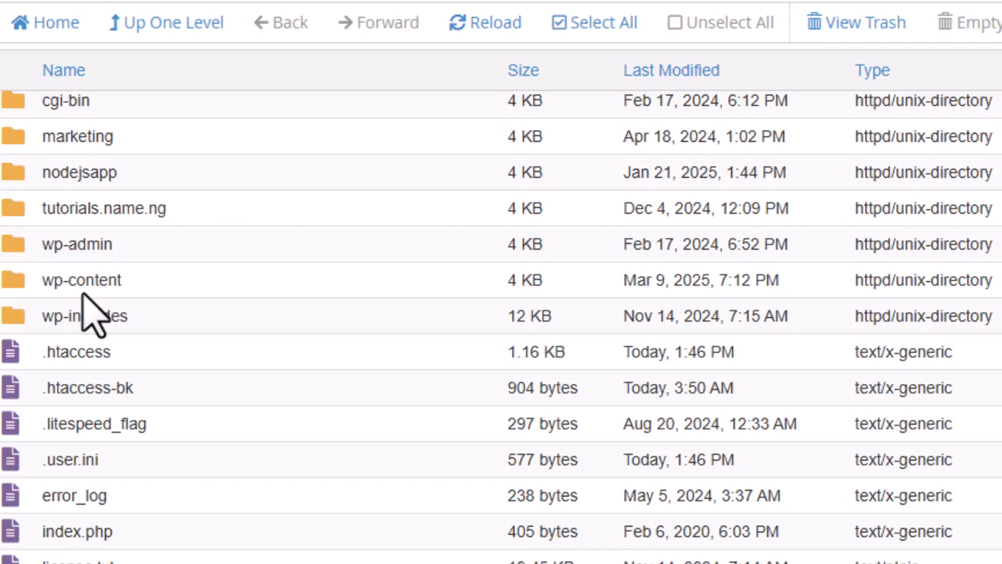
double_click(11, 283)
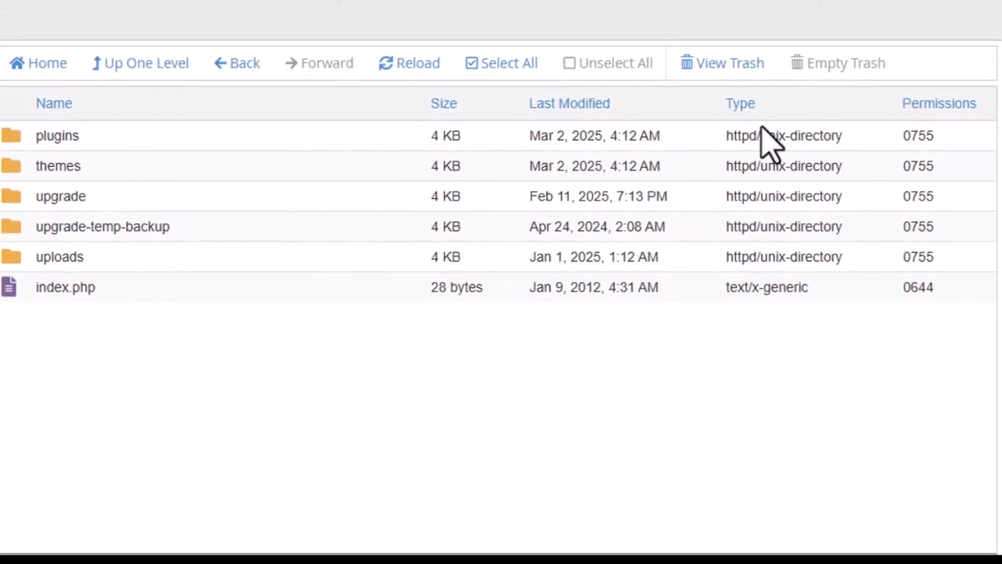
Set the permissions of the plugins folder to 0000.
left_click(918, 138)
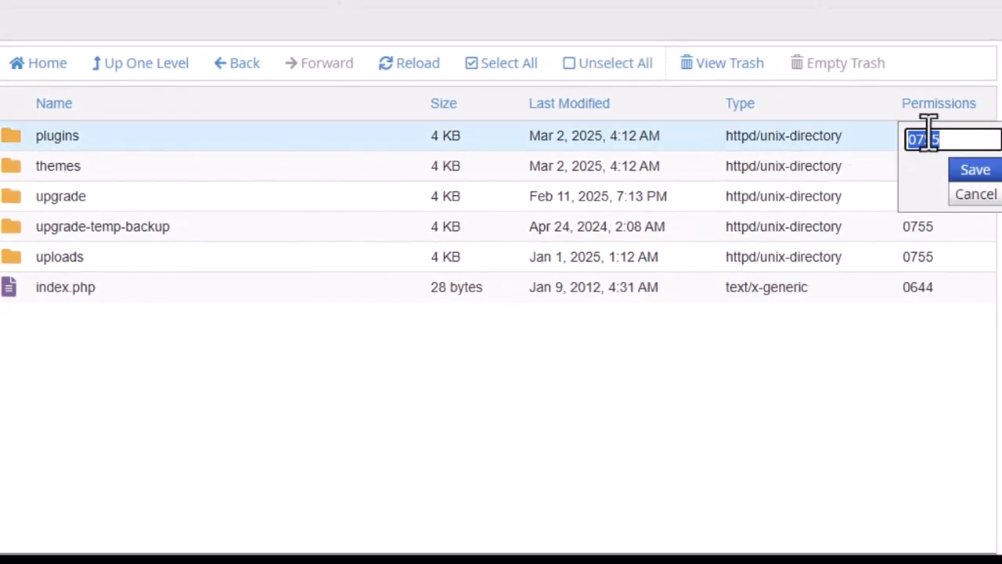
type("0000")
left_click(976, 171)
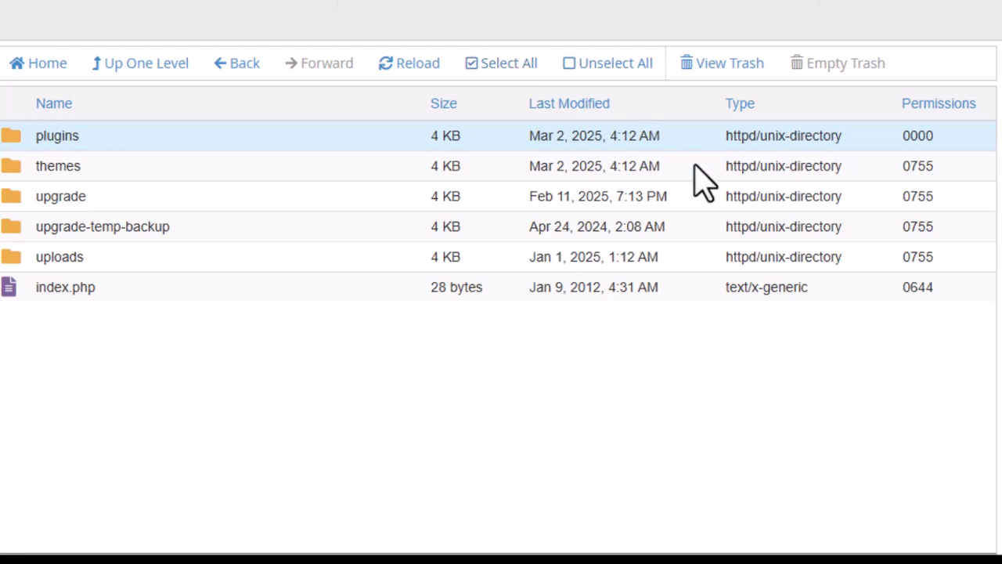
Restore the permissions of the plugins folder to 0755.
double_click(916, 138)
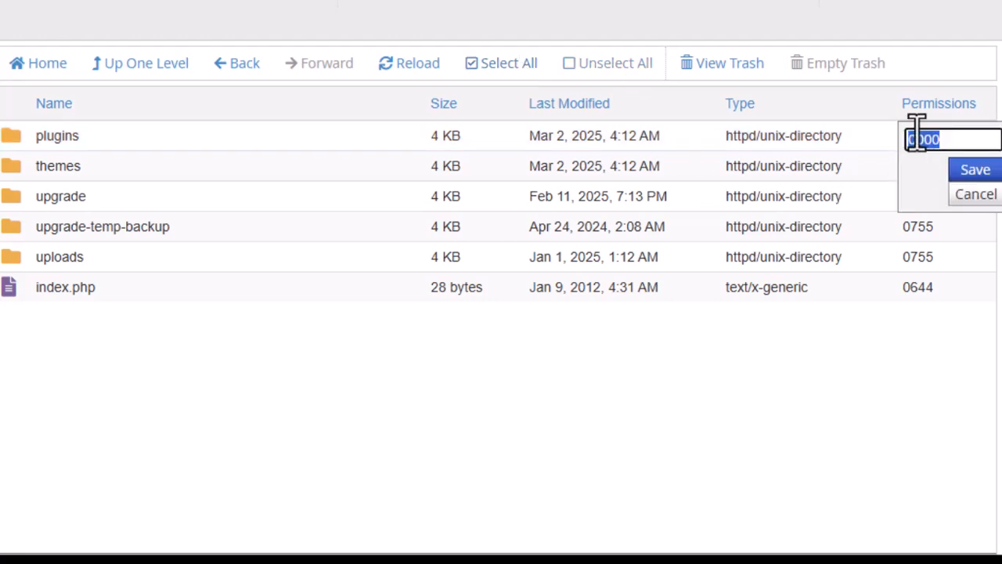
type("0")
type("000")
key("Return")
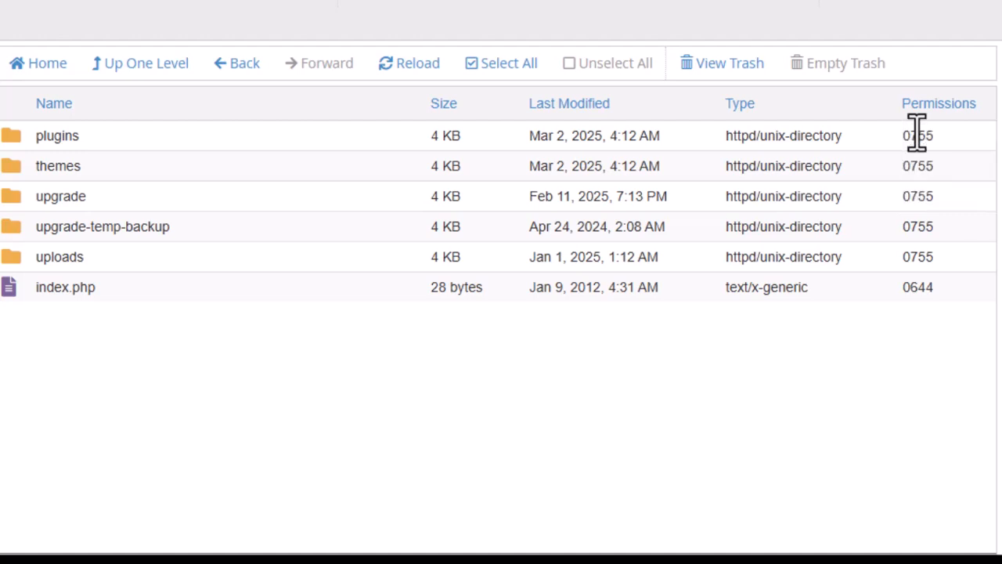
Open the plugins folder to look at the installed plugins, and return to the cPanel tools page.
double_click(11, 138)
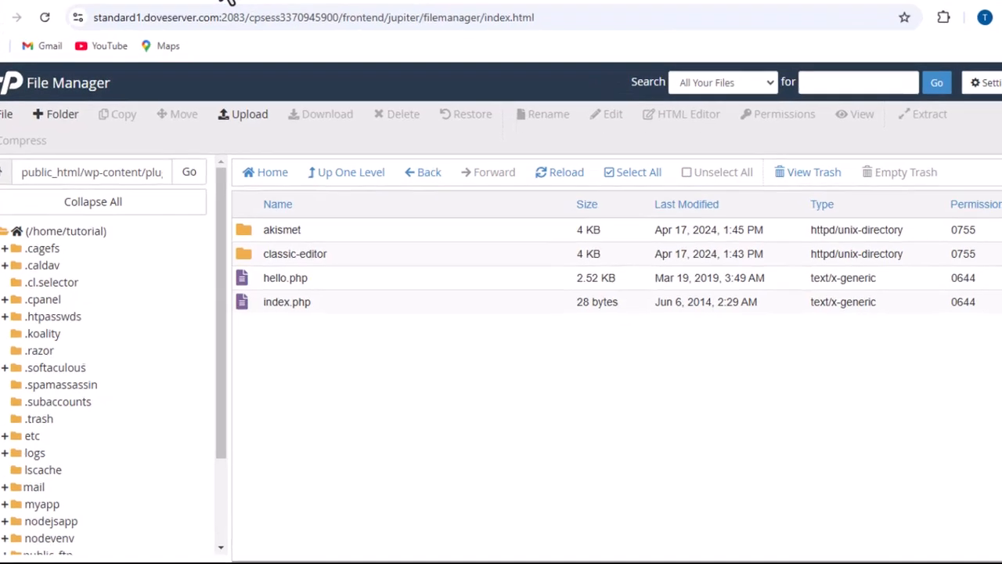
left_click(239, 19)
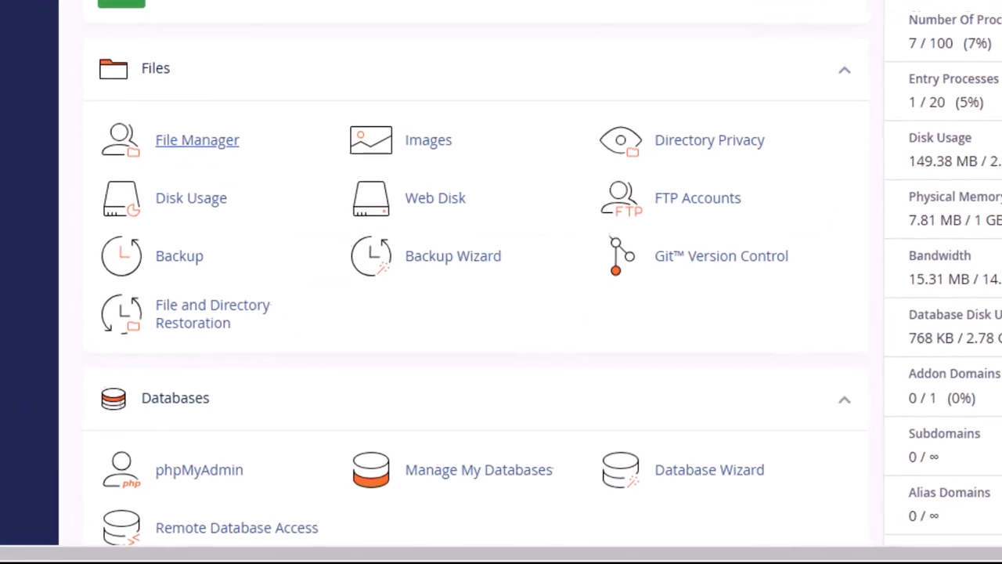
Launch File Manager, return to the account's home directory and open the public_html folder.
left_click(193, 135)
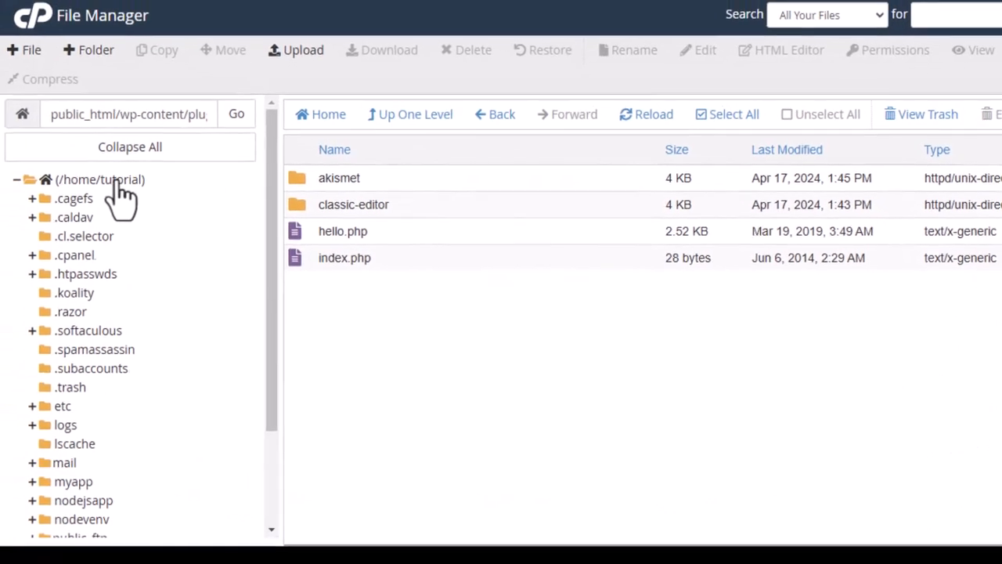
left_click(117, 180)
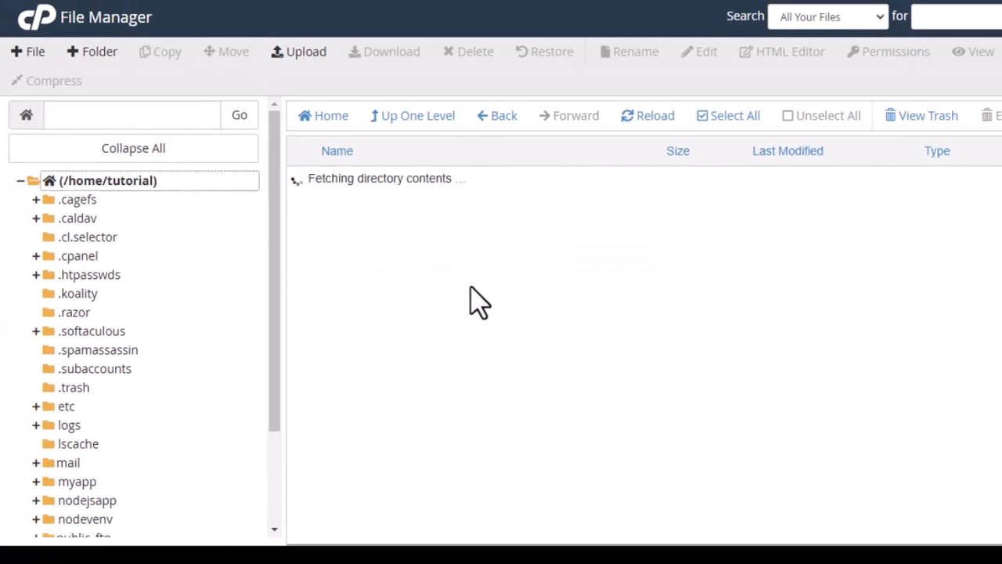
scroll(439, 329, "down", 3)
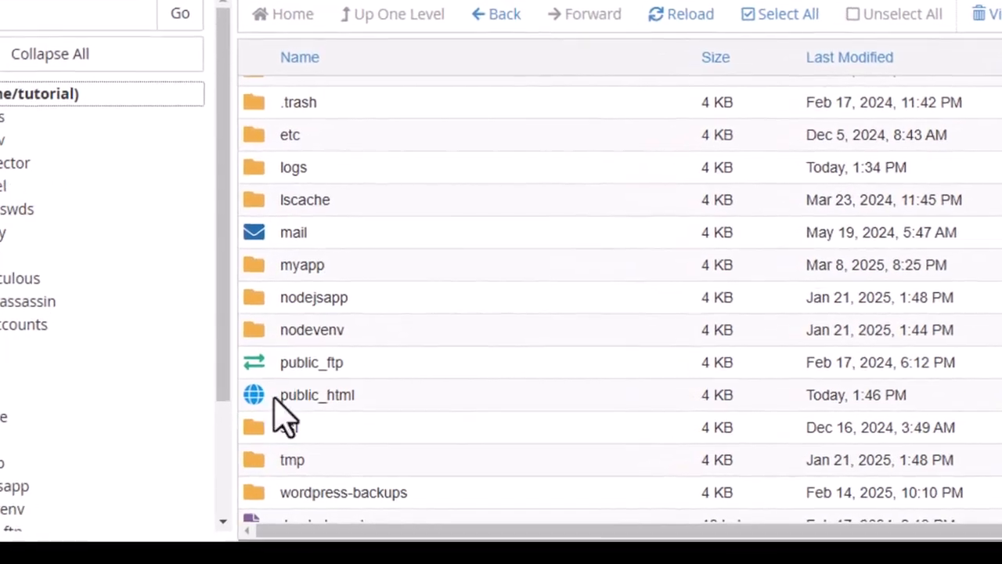
double_click(264, 408)
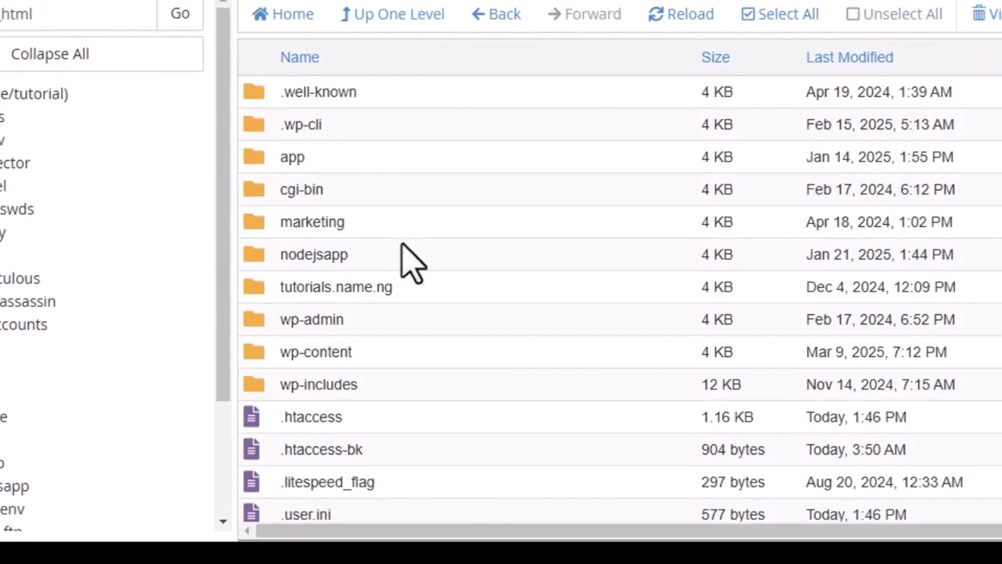
View the contents of the error_log file in public_html.
scroll(410, 266, "down", 5)
scroll(345, 239, "up", 1)
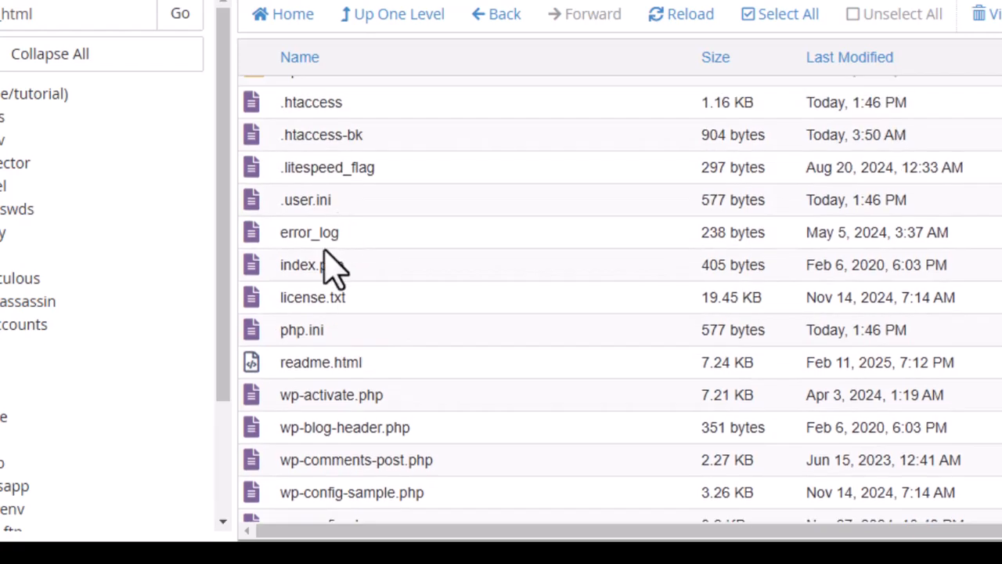
right_click(255, 235)
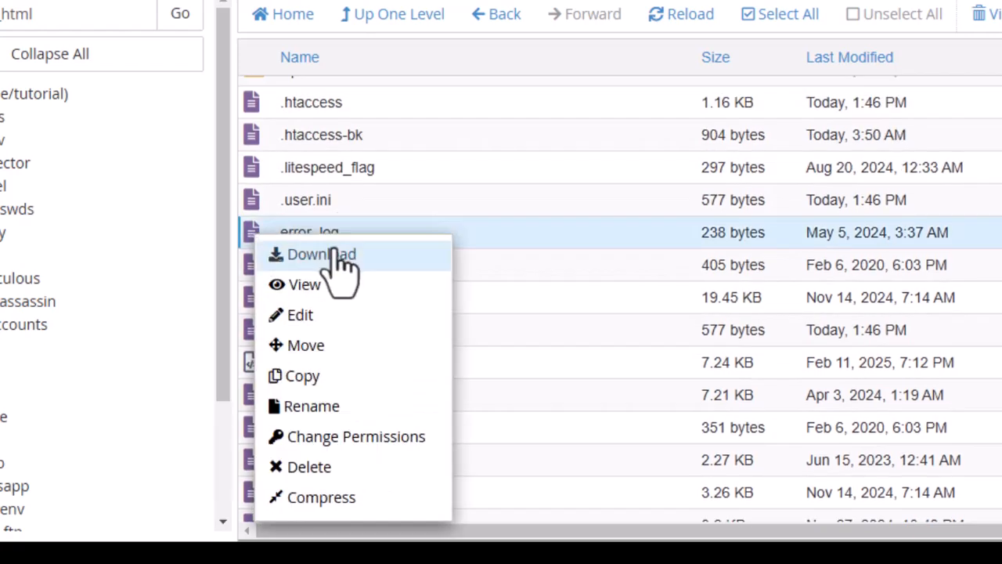
left_click(315, 296)
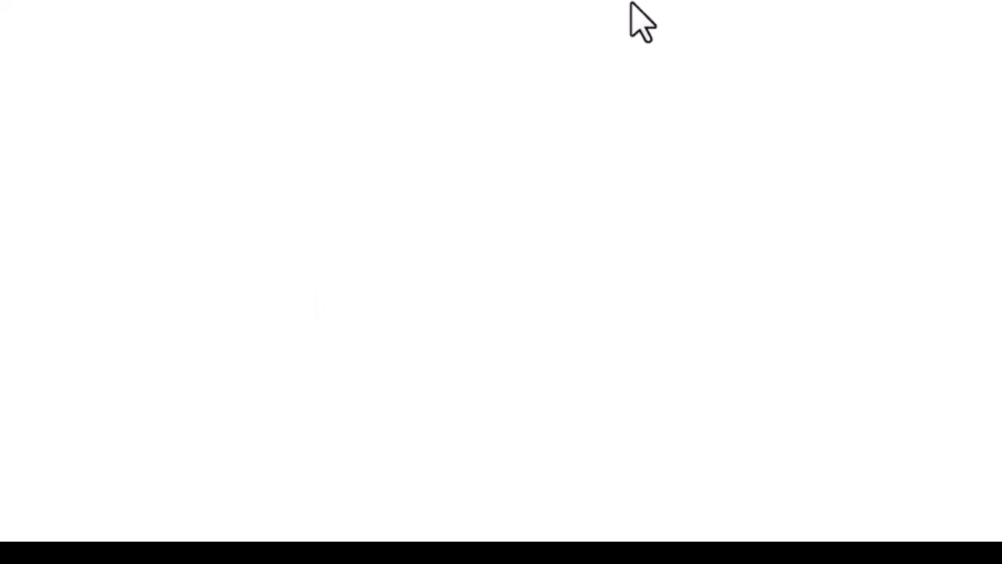